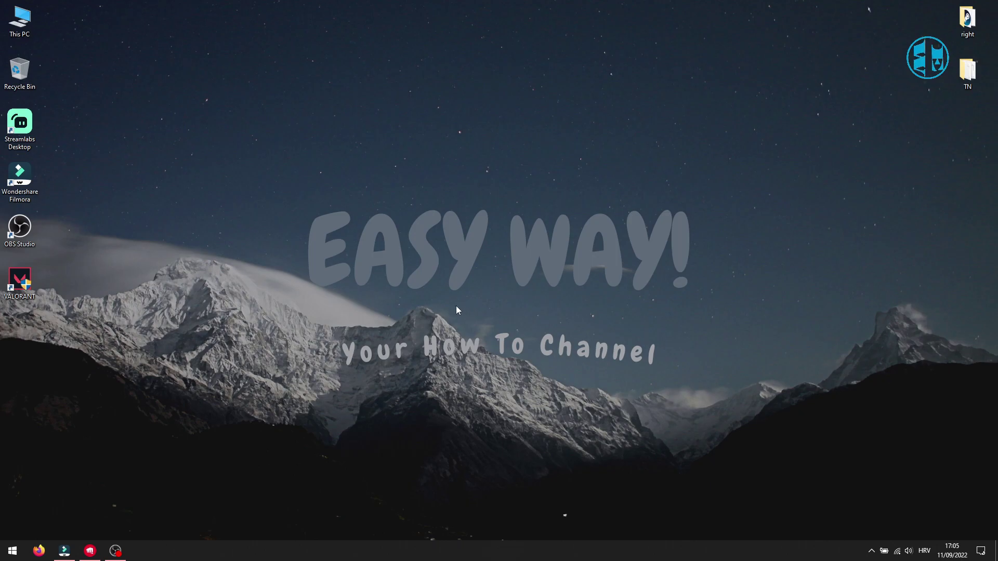
# Step: Open Task Manager from the taskbar and scroll down to the RiotClientUxRender process
pyautogui.rightClick(483, 552)
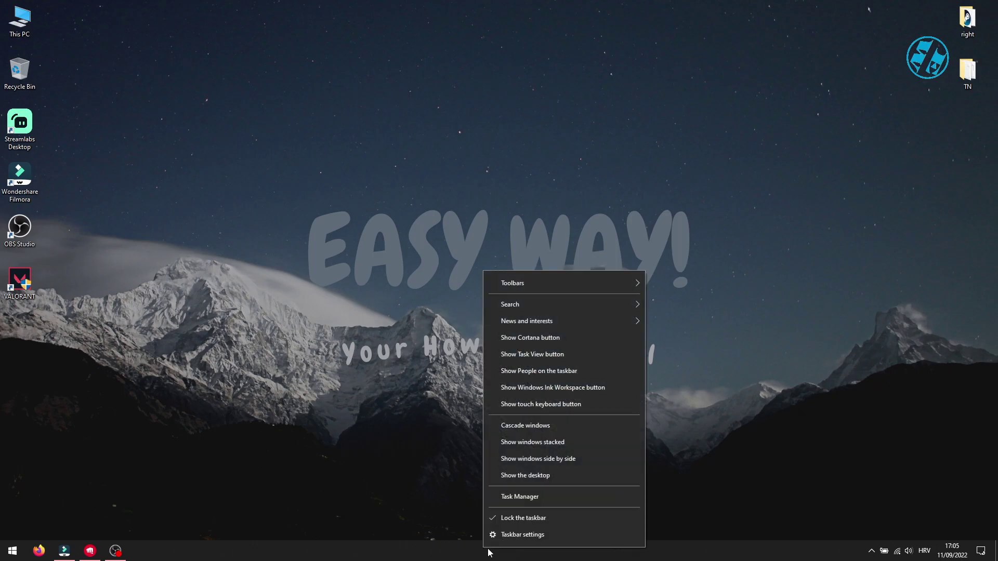
pyautogui.click(521, 497)
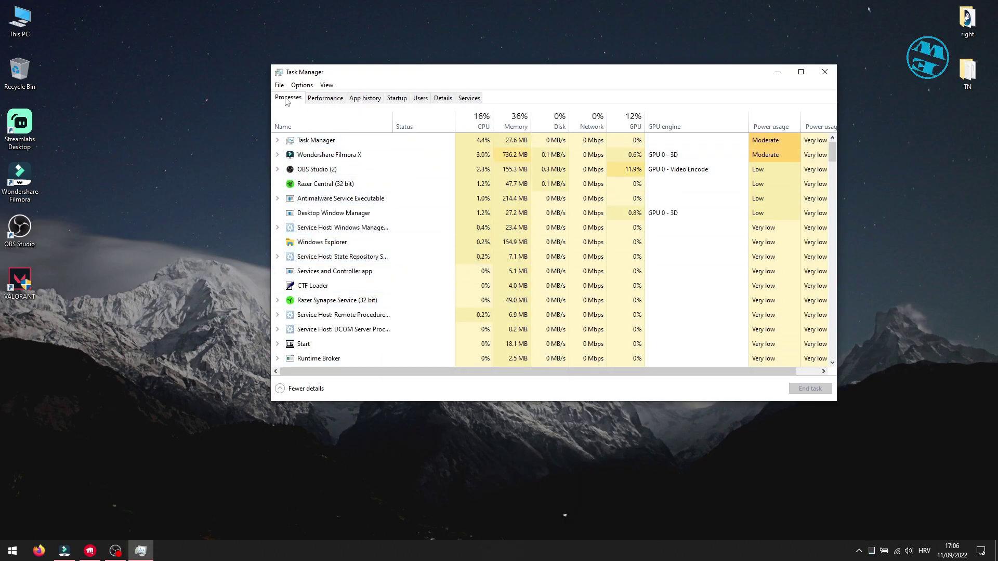
pyautogui.scroll(-2, 380, 265)
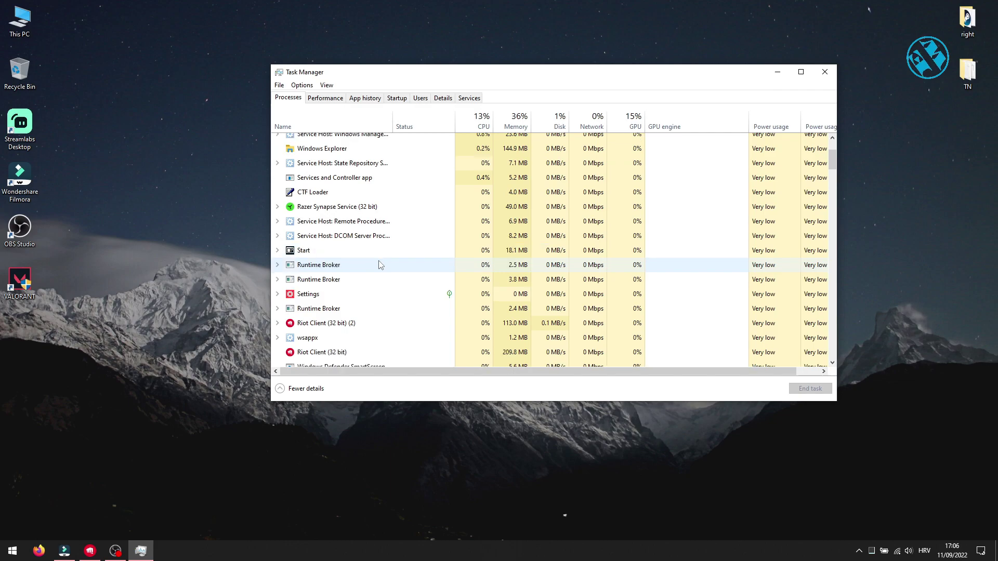
pyautogui.scroll(-1, 379, 265)
pyautogui.scroll(-1, 306, 281)
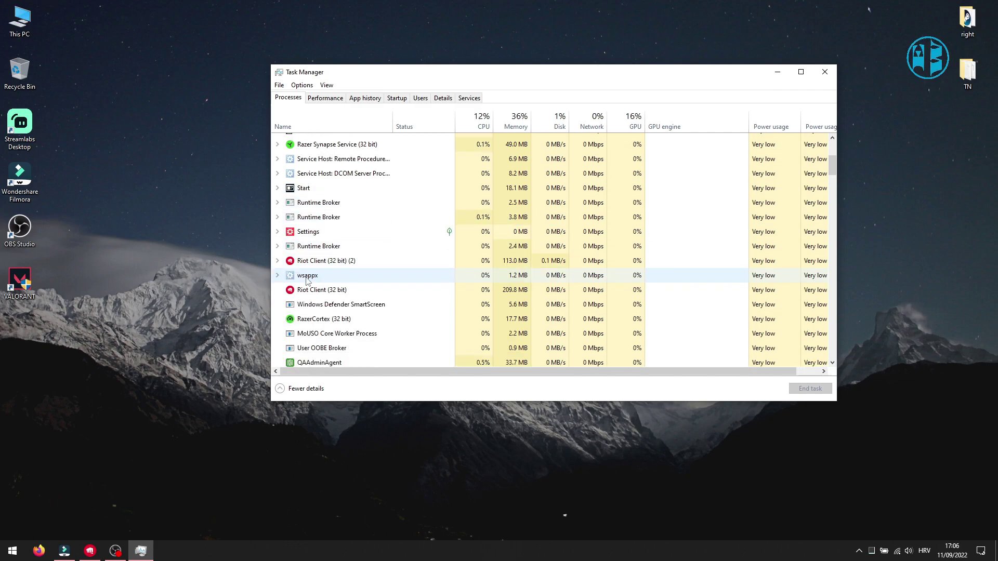
pyautogui.scroll(-3, 308, 291)
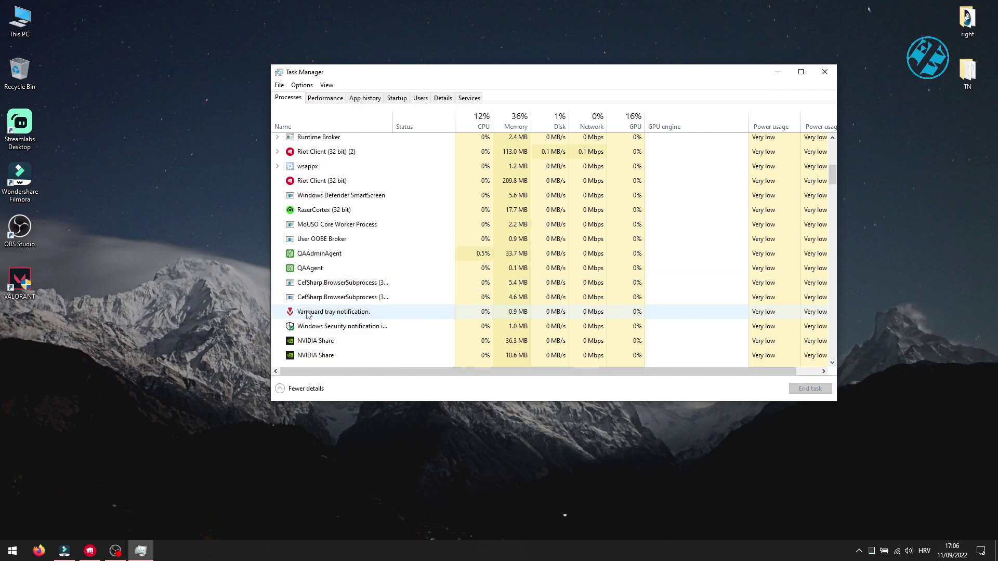
pyautogui.scroll(-12, 319, 311)
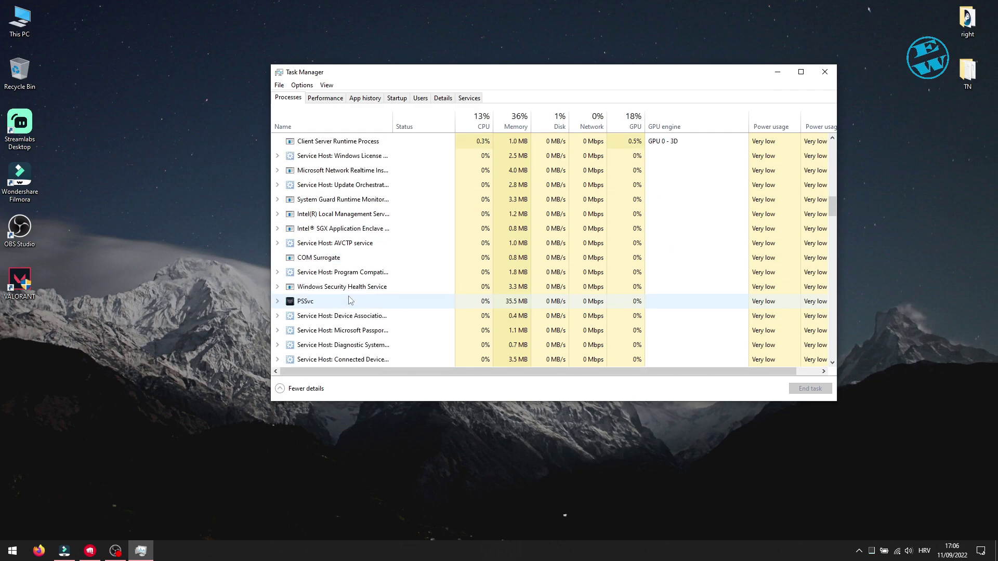
pyautogui.scroll(-10, 350, 302)
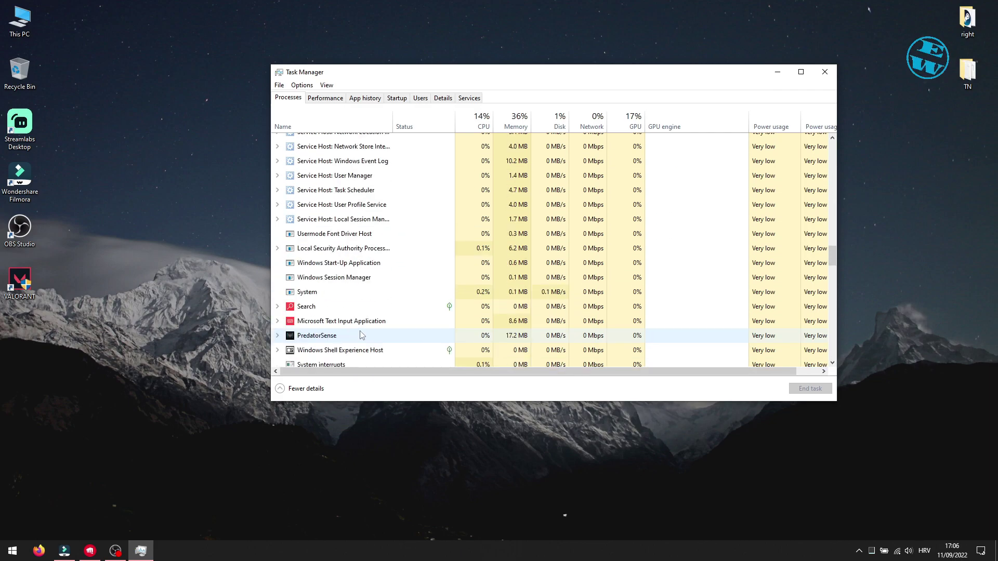
pyautogui.scroll(-1, 363, 335)
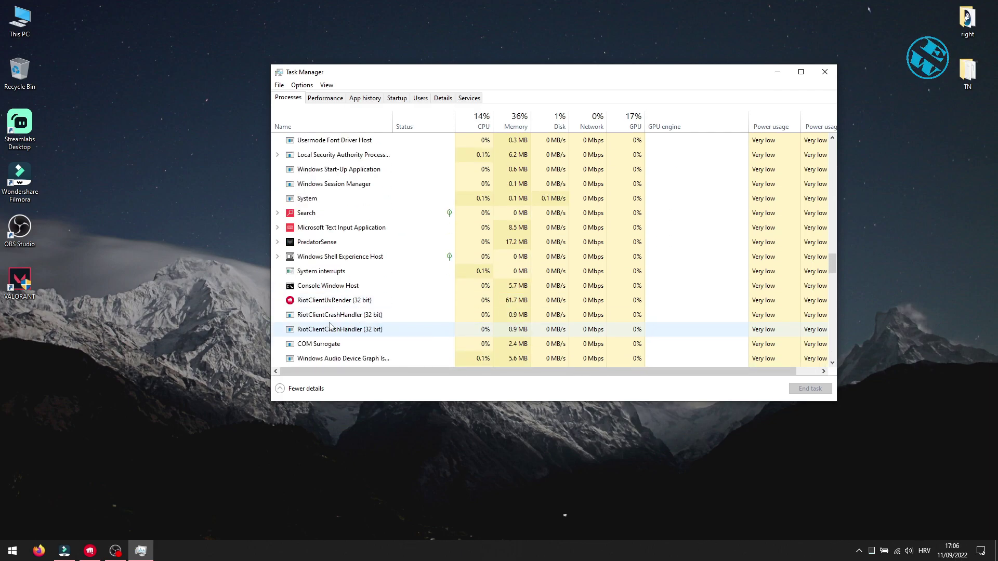
# Step: End the RiotClientUxRender (32 bit) task and close Task Manager
pyautogui.rightClick(326, 303)
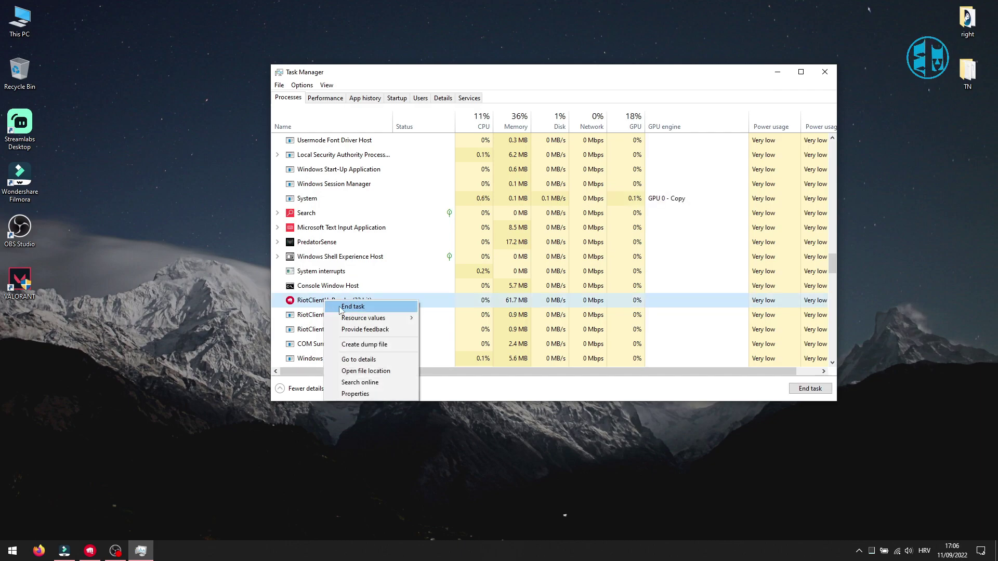
pyautogui.click(355, 307)
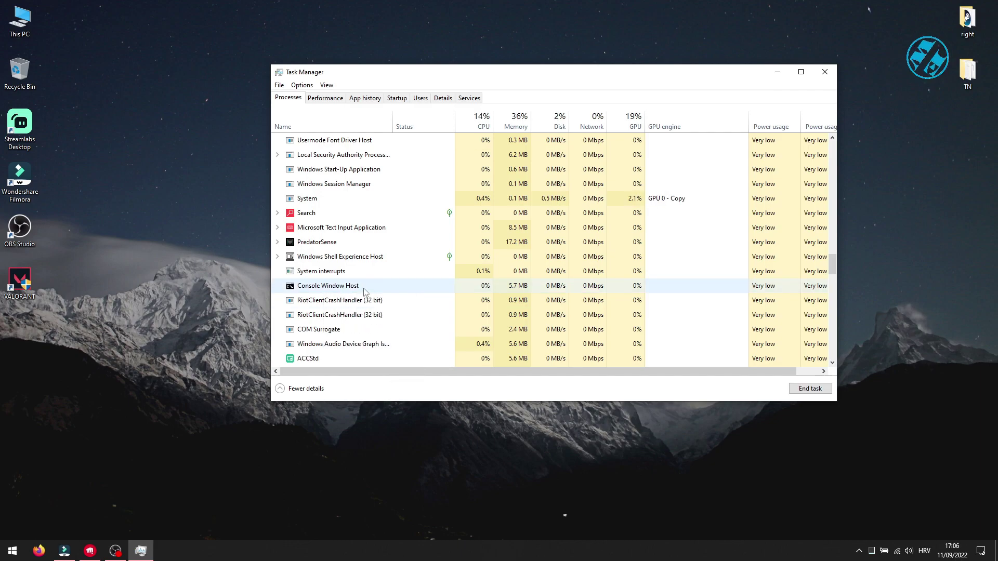
pyautogui.click(833, 72)
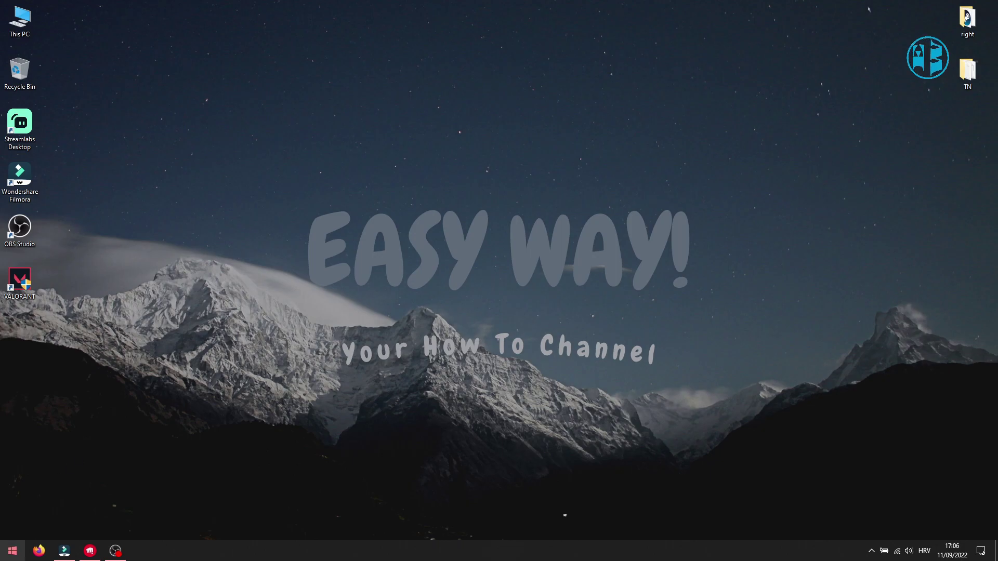
# Step: Run services.msc from the Run dialog to open the Services console
pyautogui.rightClick(4, 555)
pyautogui.click(26, 510)
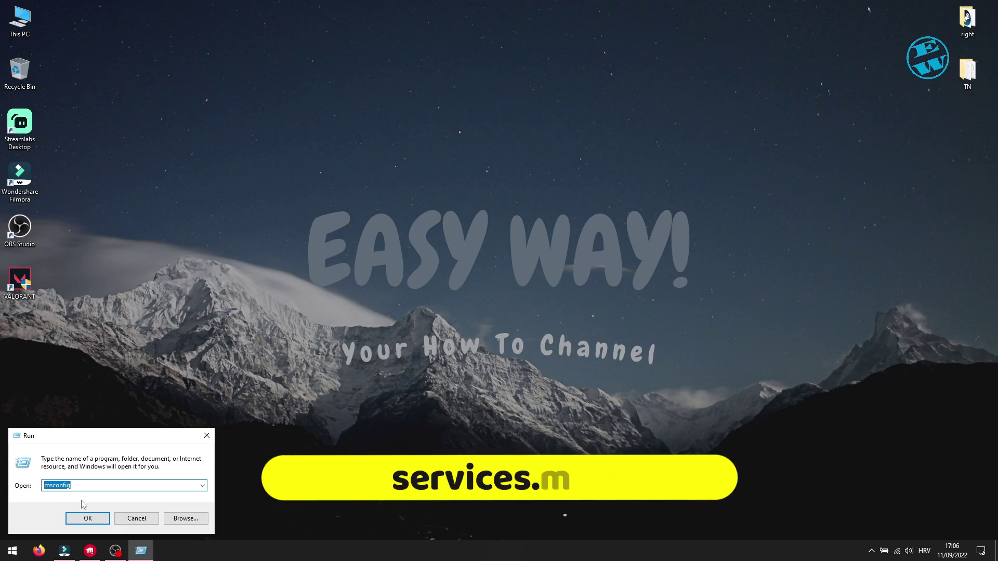
pyautogui.write('ser')
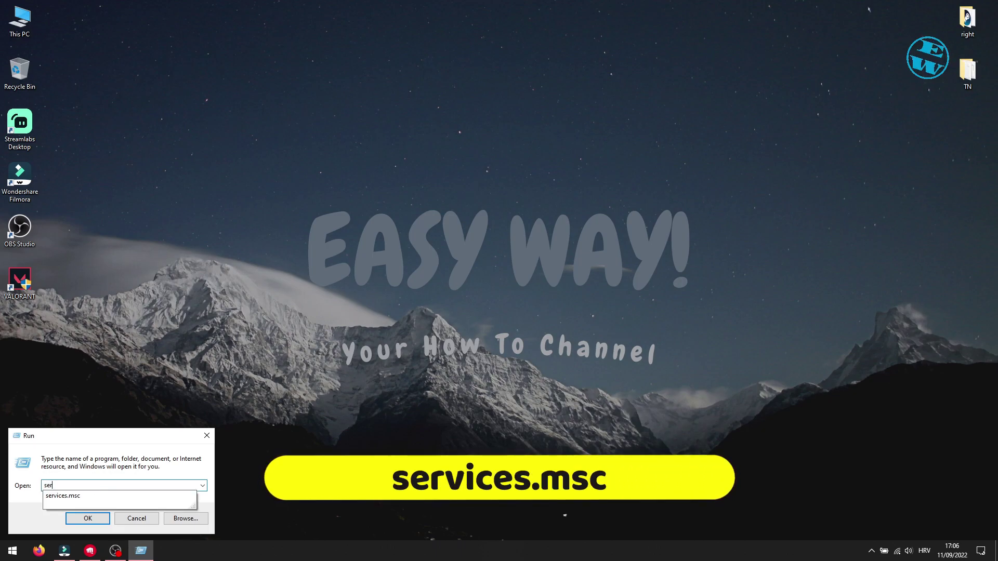
pyautogui.click(75, 496)
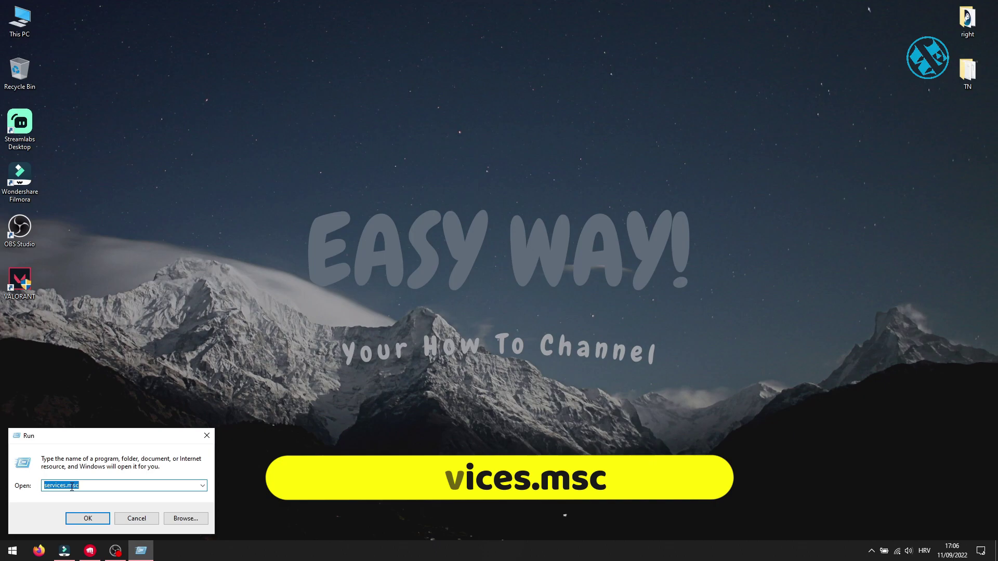
pyautogui.press('Return')
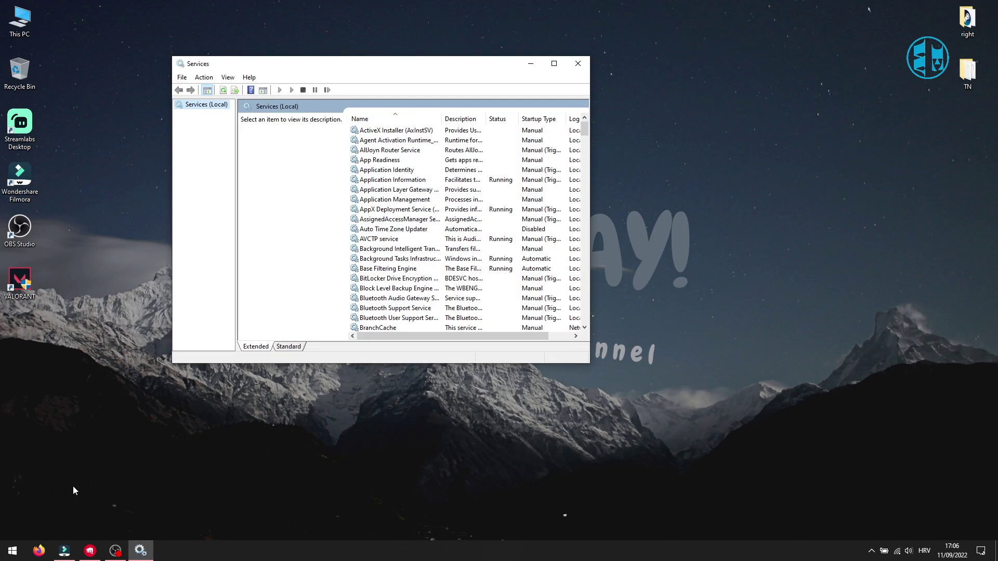
# Step: Centre the Services window and jump to the vgc service in the list
pyautogui.moveTo(374, 68); pyautogui.dragTo(442, 71)
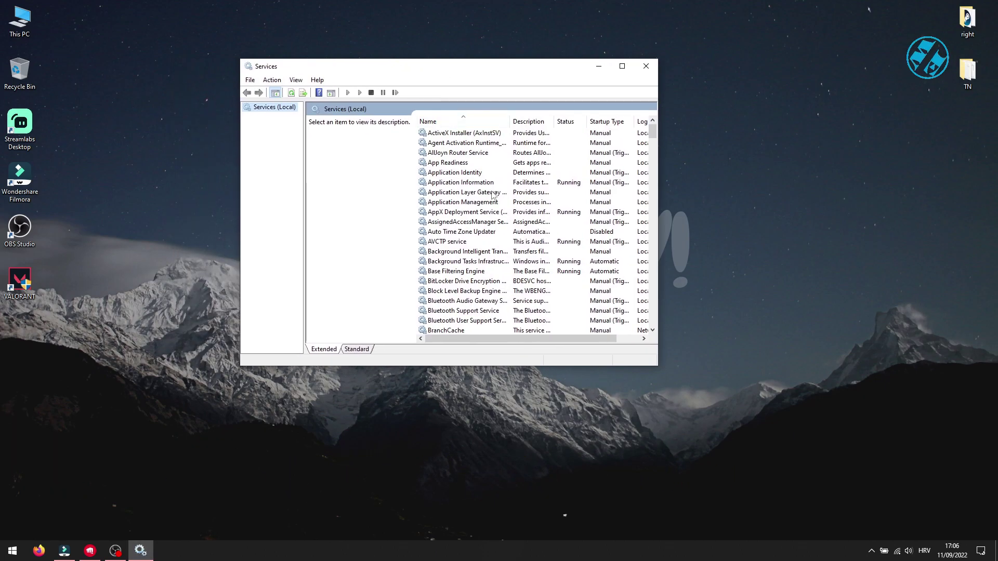
pyautogui.click(447, 224)
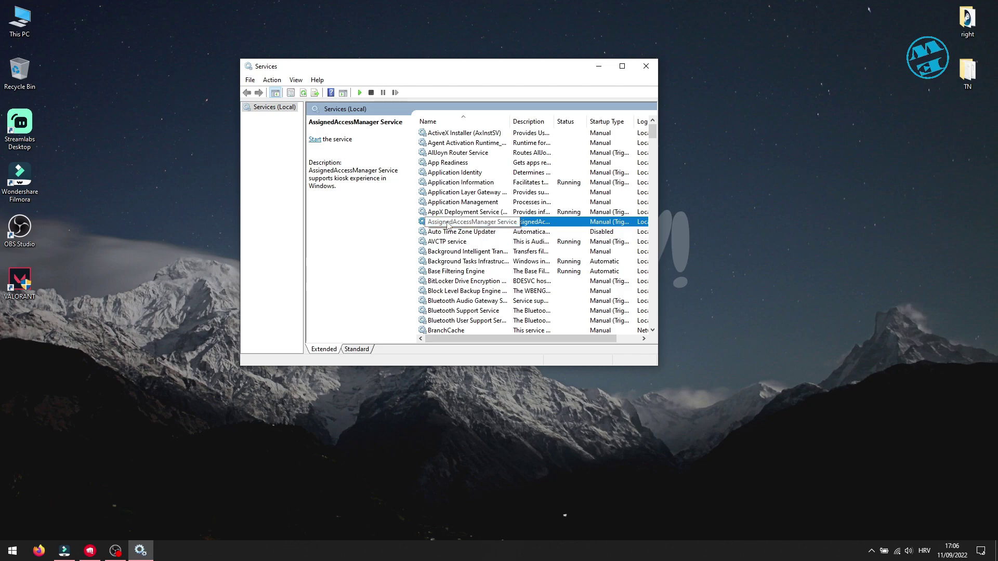
pyautogui.press('v')
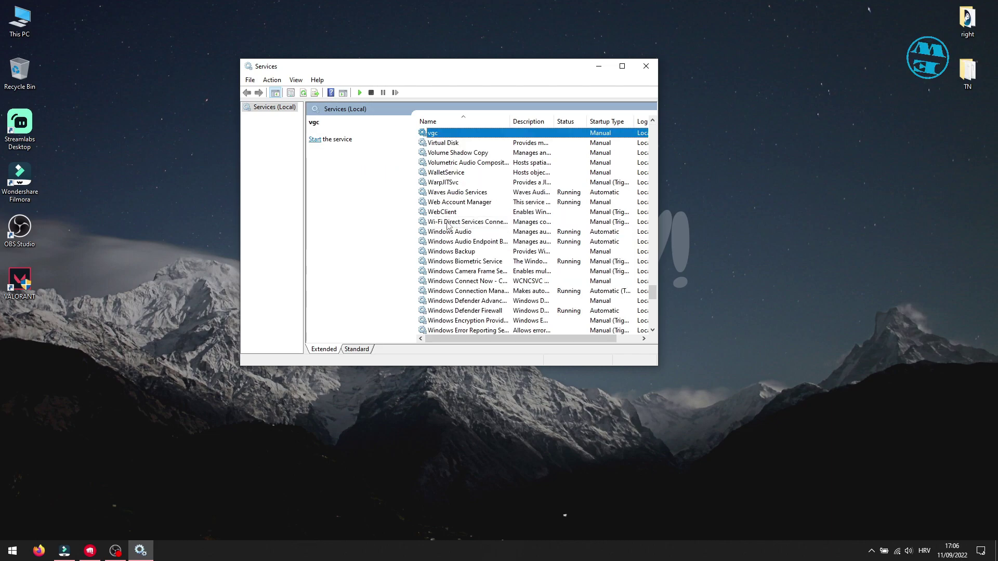
# Step: Set vgc's startup type to Automatic, start the service, then apply and confirm
pyautogui.doubleClick(450, 136)
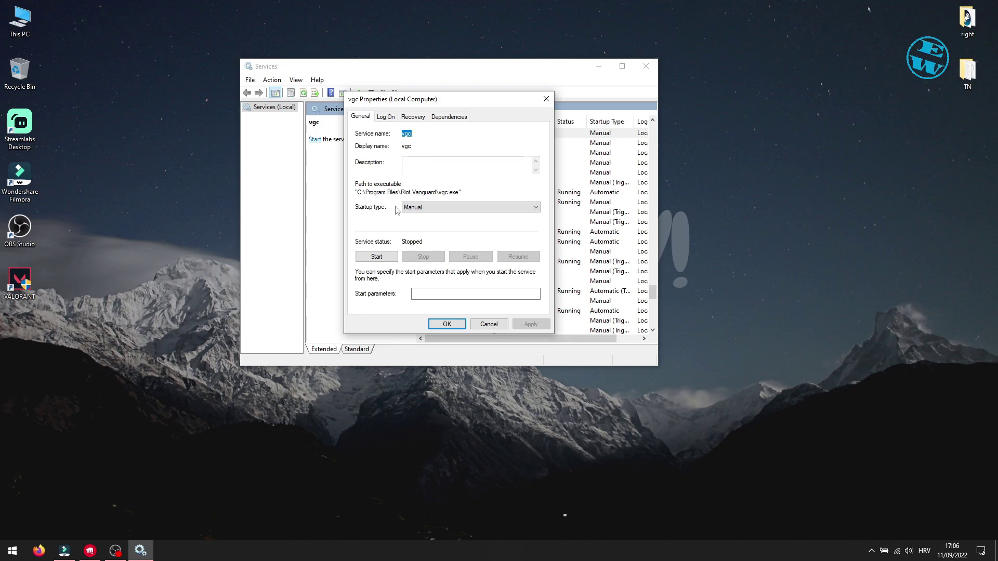
pyautogui.click(416, 208)
pyautogui.click(420, 225)
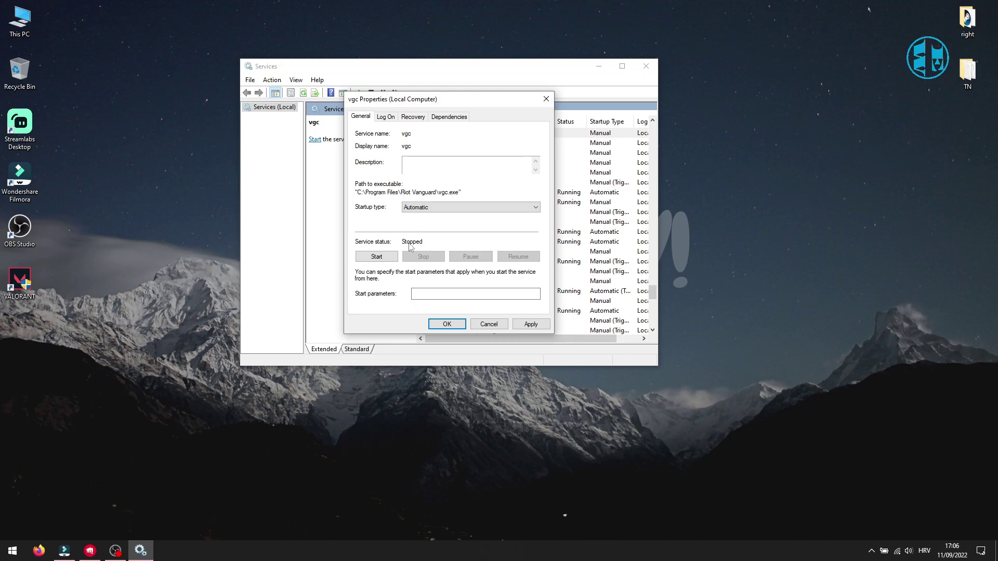
pyautogui.click(376, 257)
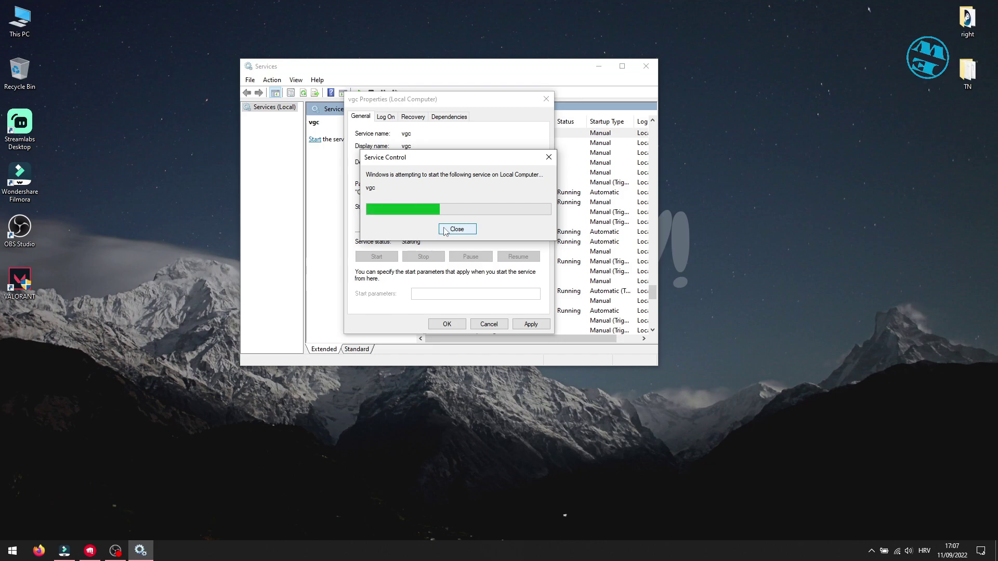
pyautogui.click(532, 324)
pyautogui.click(446, 323)
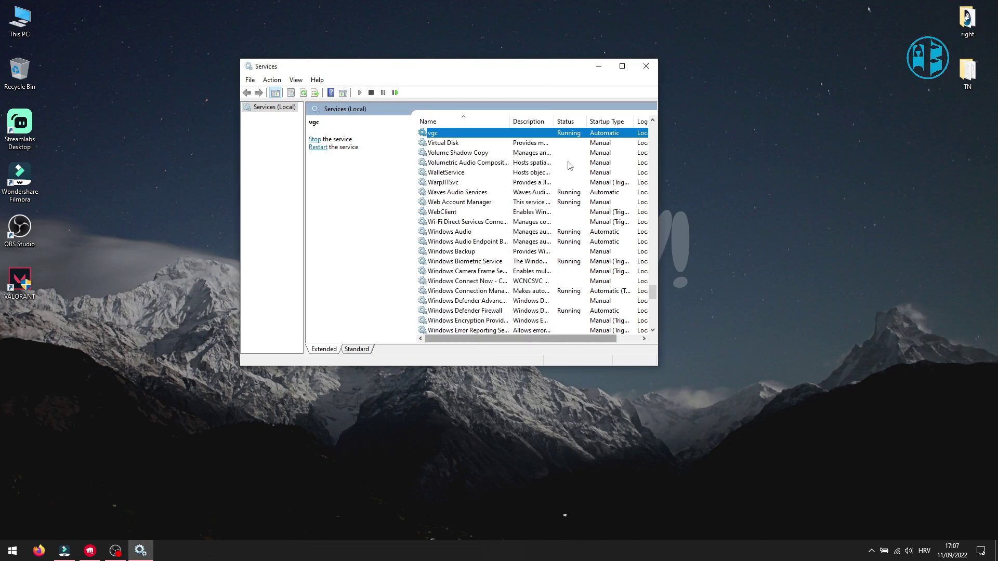
# Step: Close Services and launch System Configuration with msconfig from the Run dialog
pyautogui.click(646, 66)
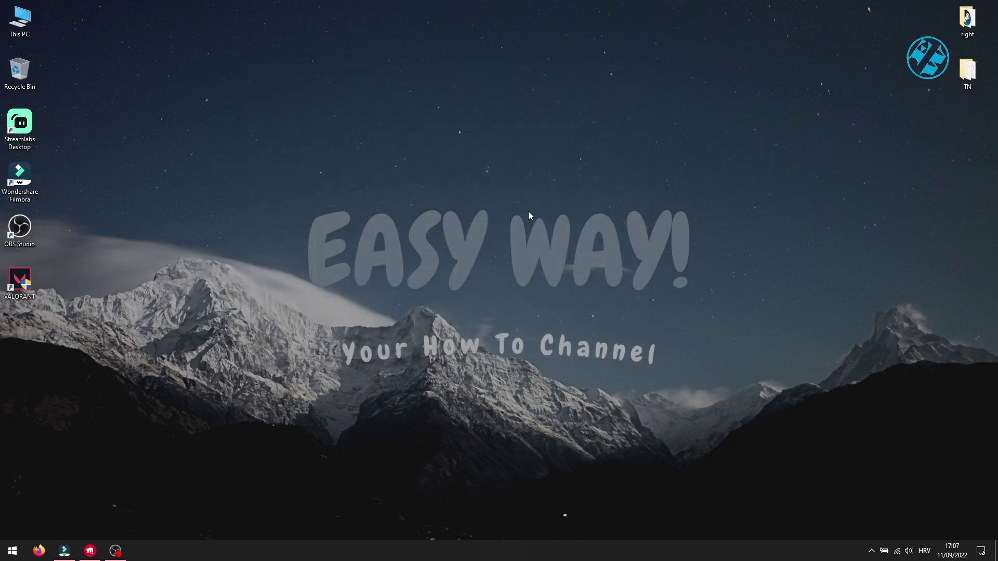
pyautogui.rightClick(12, 551)
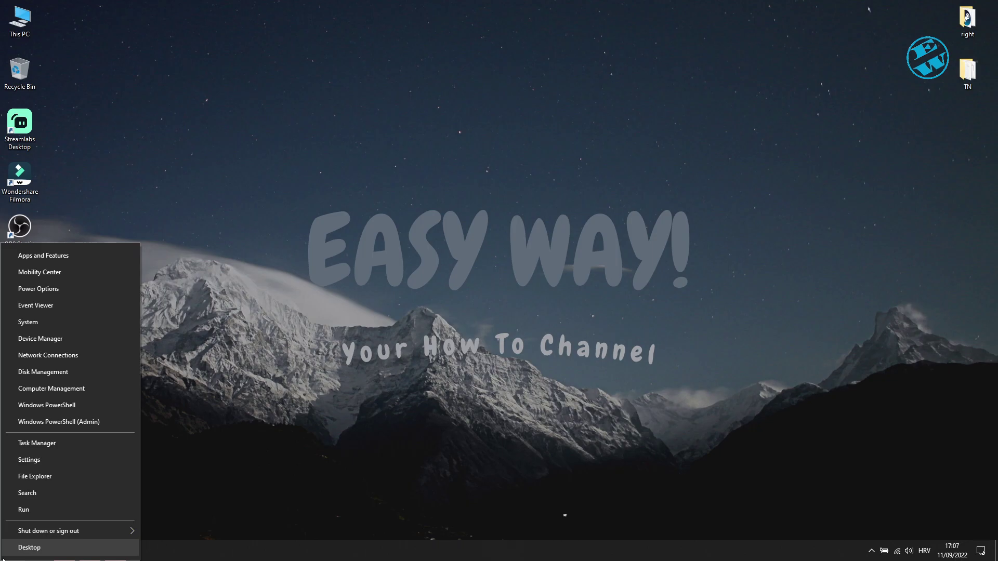
pyautogui.click(38, 509)
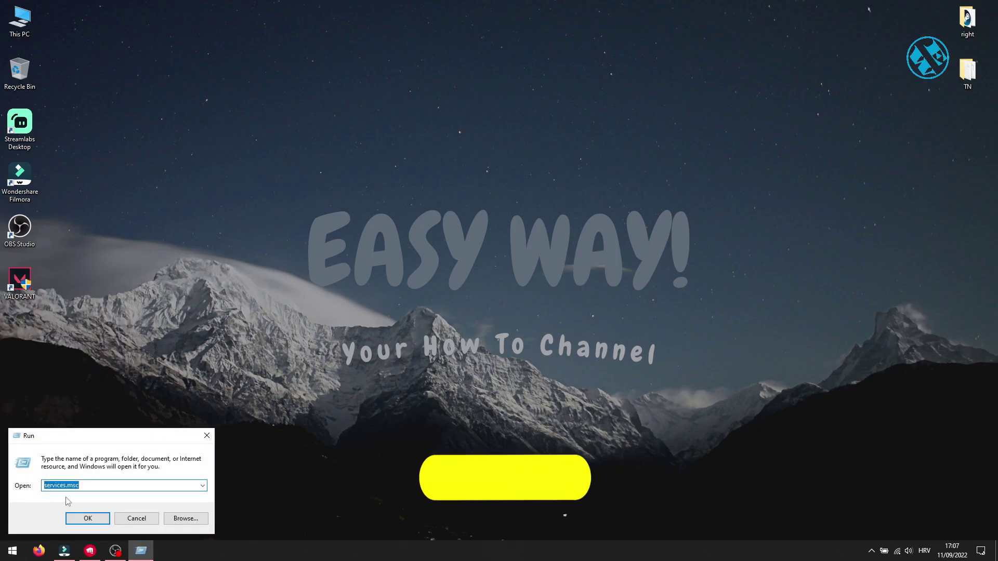
pyautogui.write('msconfig')
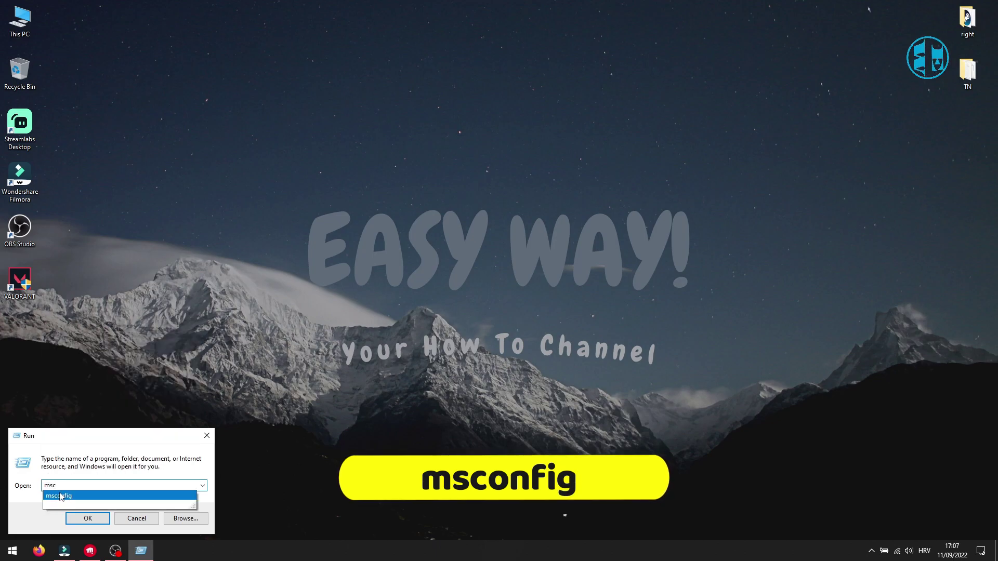
pyautogui.click(83, 498)
pyautogui.press('Return')
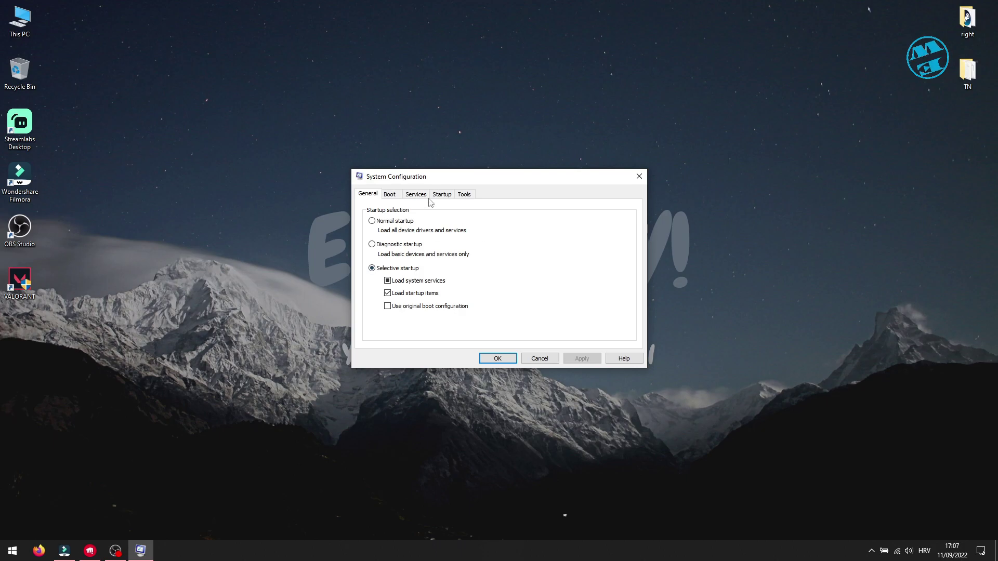
# Step: On the Services tab, hide all Microsoft services, sort by Service, and select vgc
pyautogui.click(416, 195)
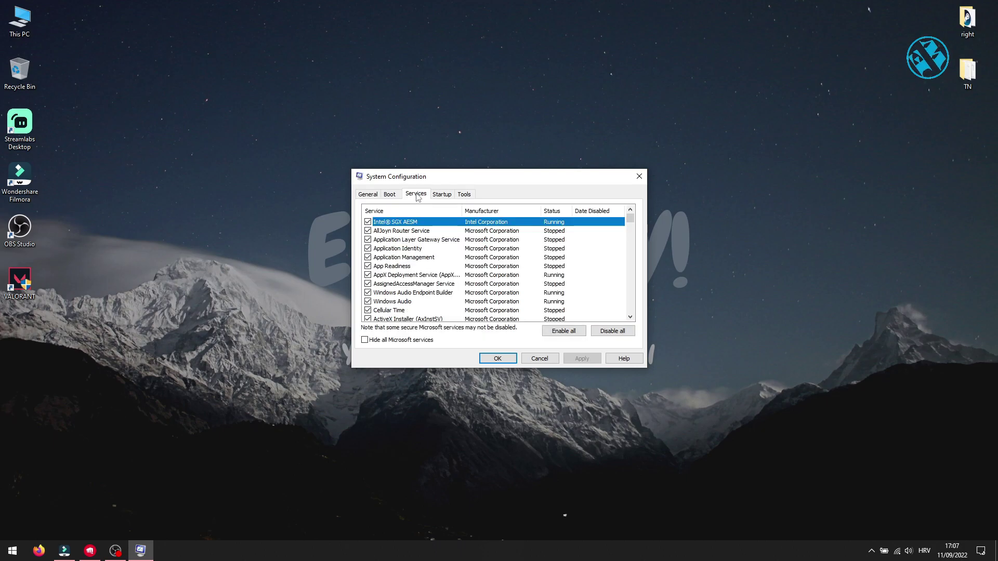
pyautogui.click(365, 341)
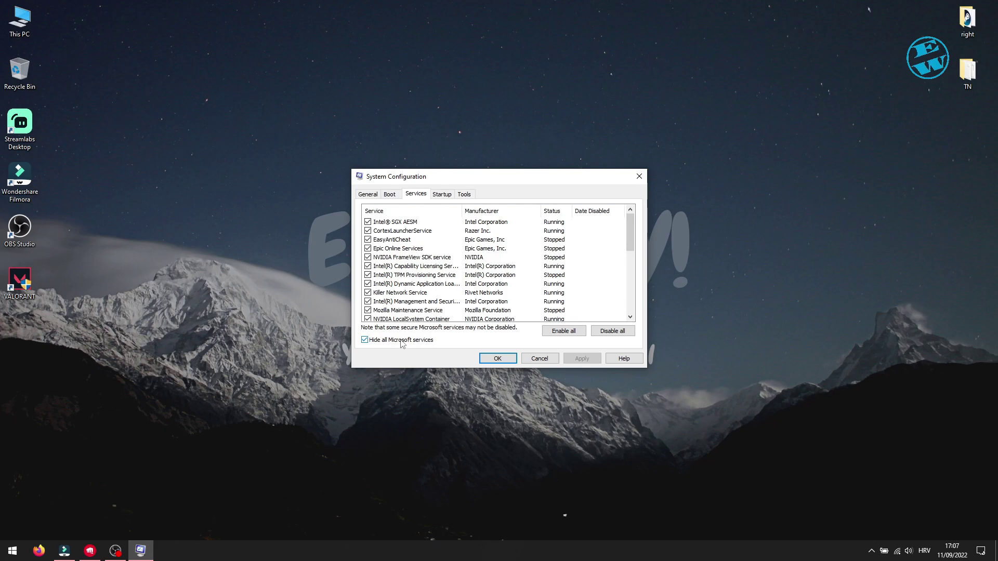
pyautogui.click(384, 213)
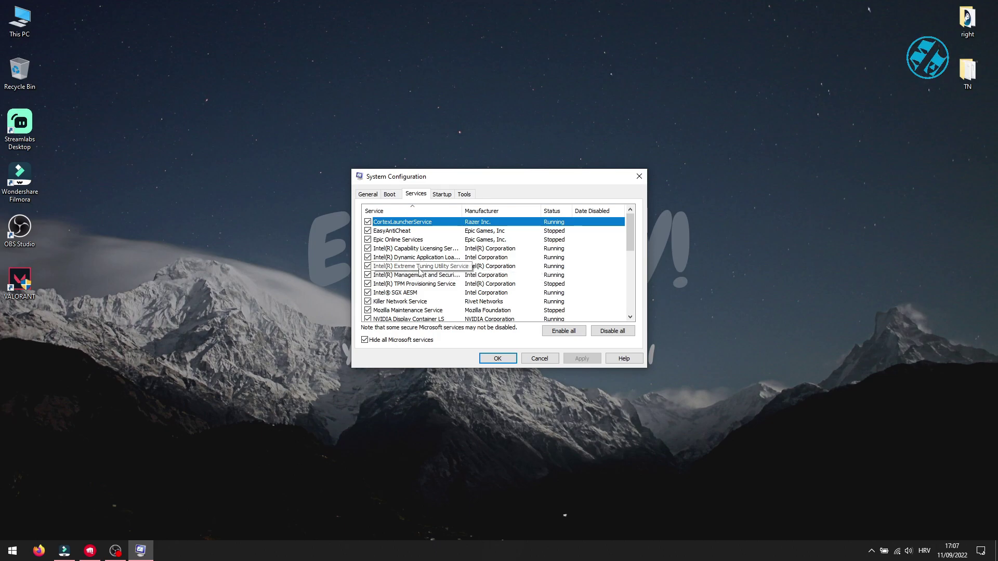
pyautogui.scroll(-6, 419, 269)
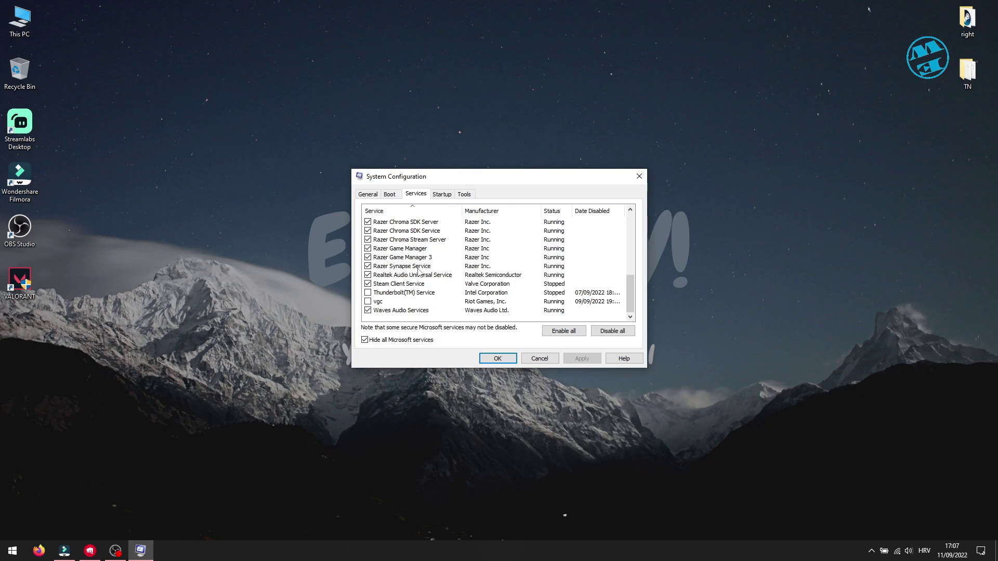
pyautogui.click(378, 303)
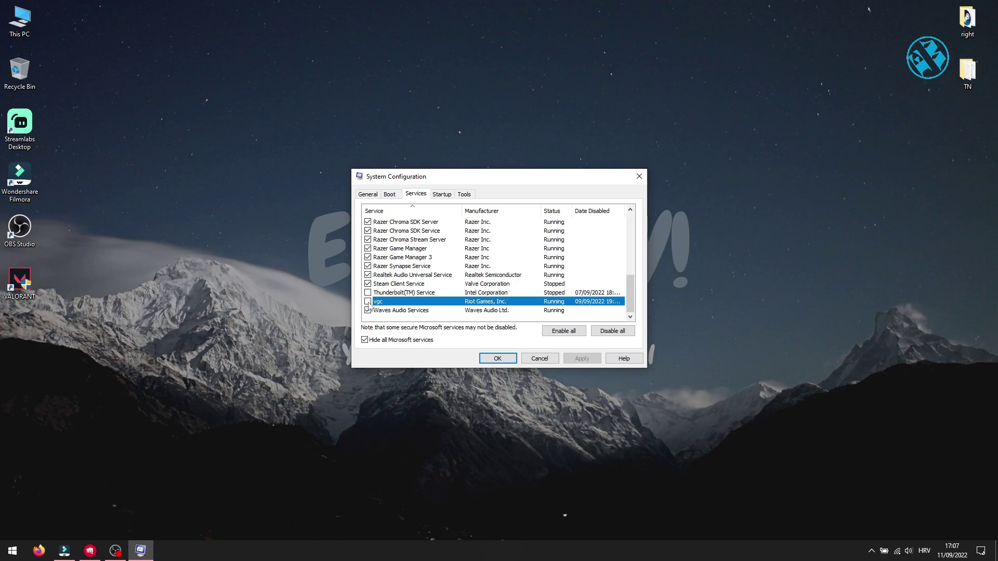
# Step: Tick vgc, apply and confirm, then dismiss the restart prompt without restarting
pyautogui.click(367, 302)
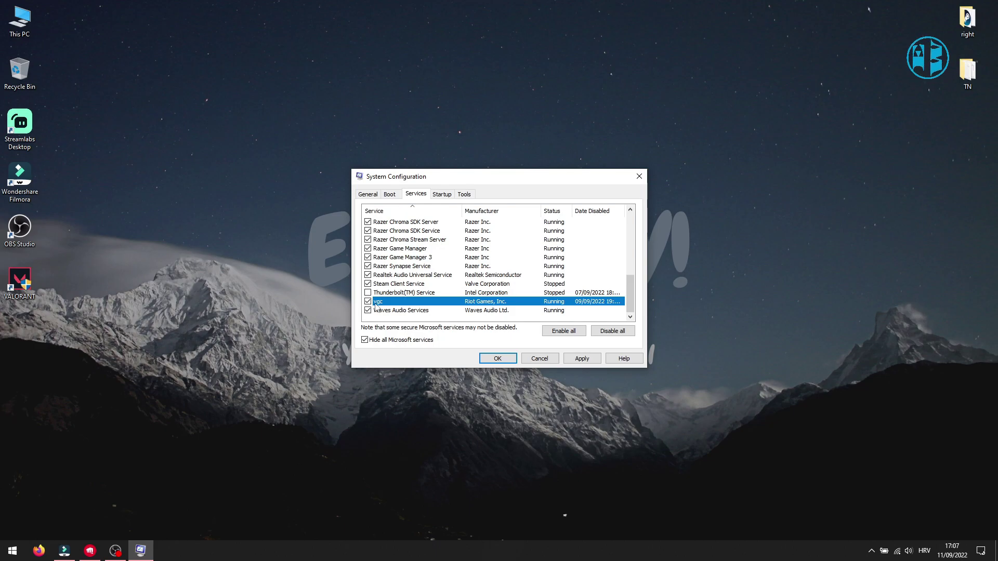
pyautogui.click(583, 359)
pyautogui.click(496, 358)
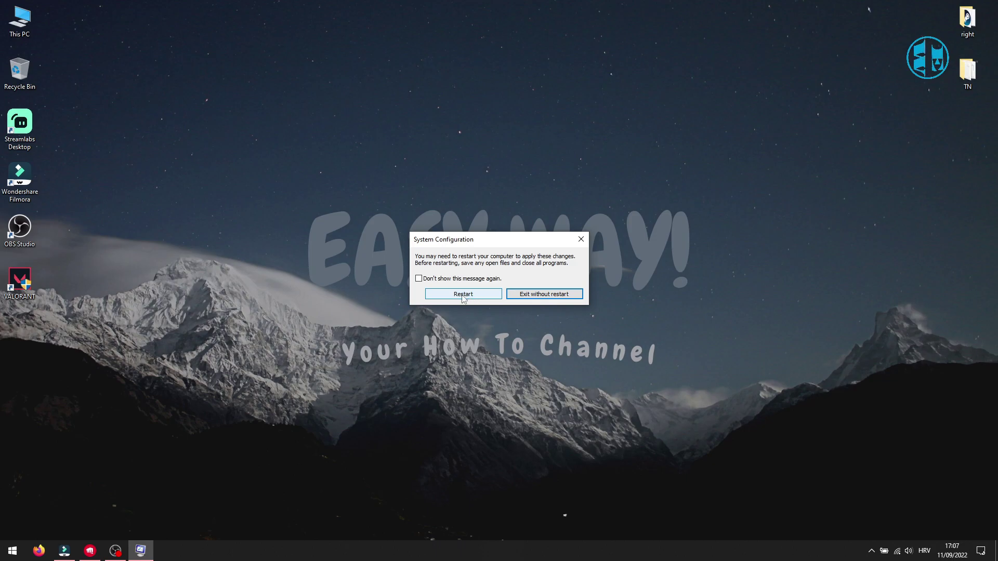
pyautogui.click(581, 239)
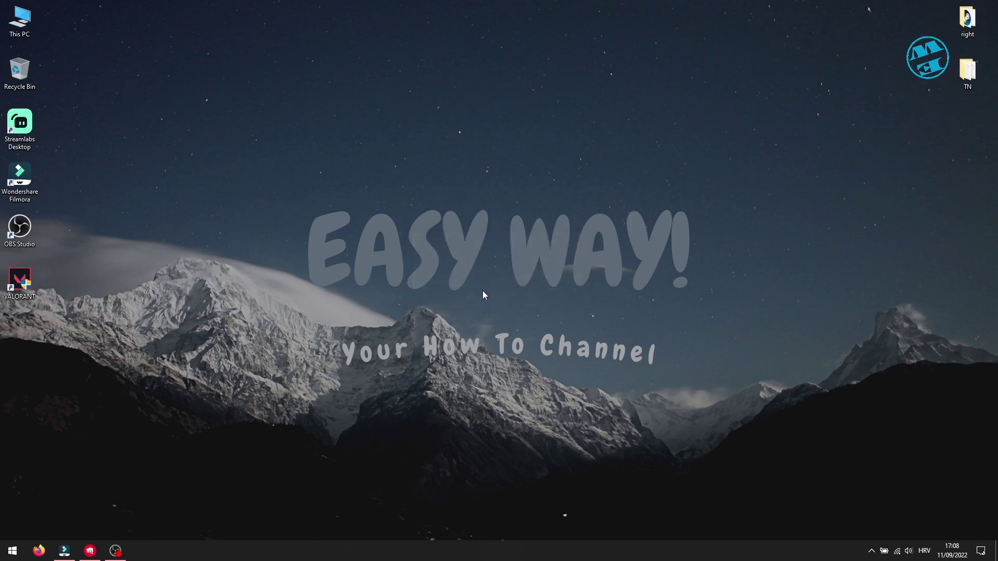
pyautogui.click(89, 550)
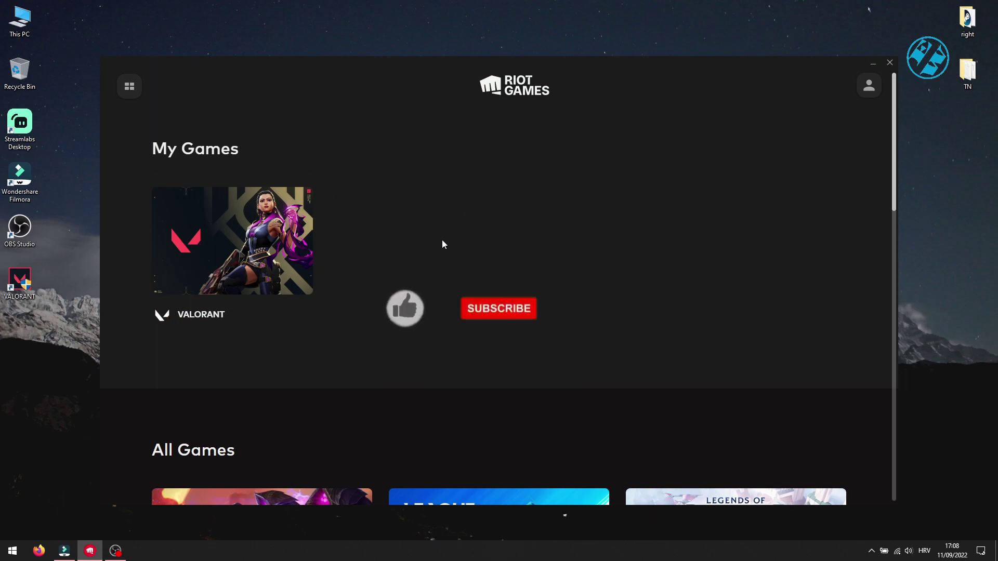
pyautogui.click(889, 64)
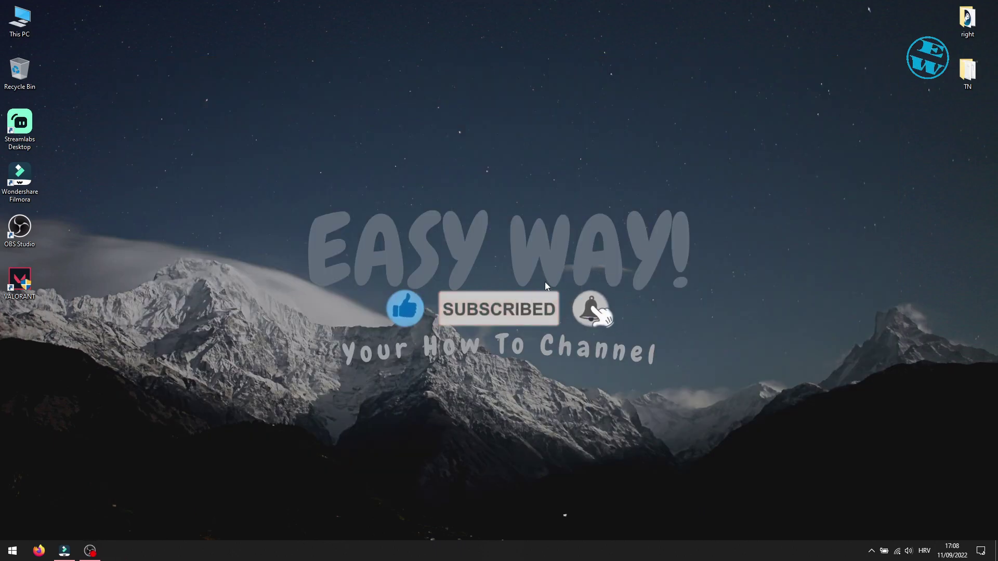